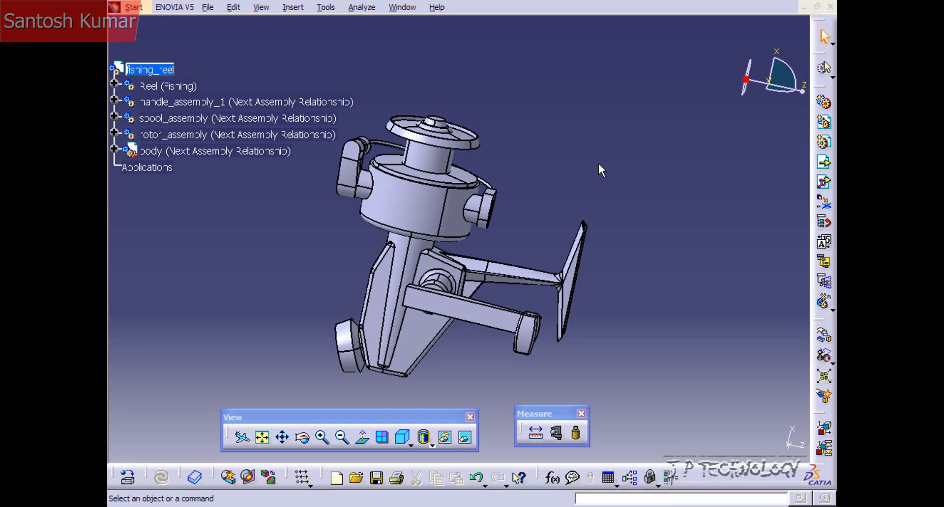
Measure the minimum distance between the two facing flange surfaces of the spool using Any geometry selection, and place the label clear of the model
left_click(535, 420)
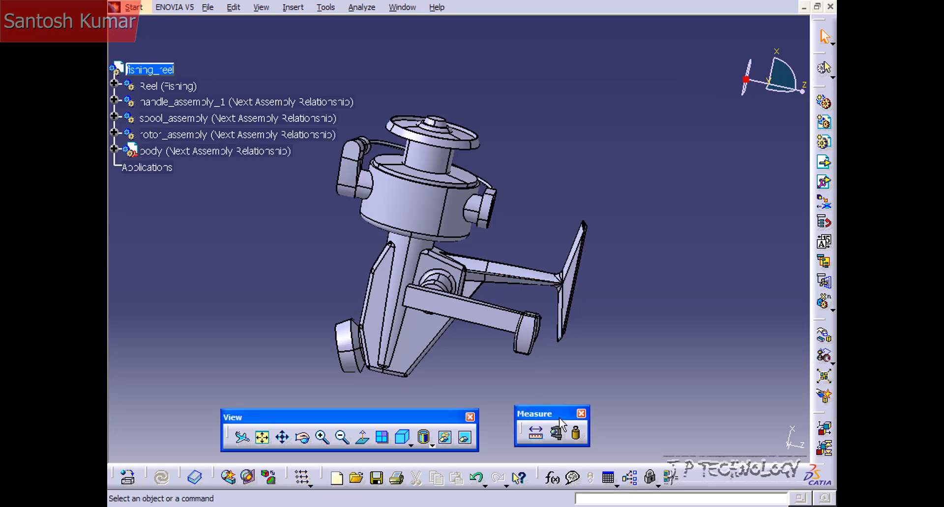
left_click(537, 434)
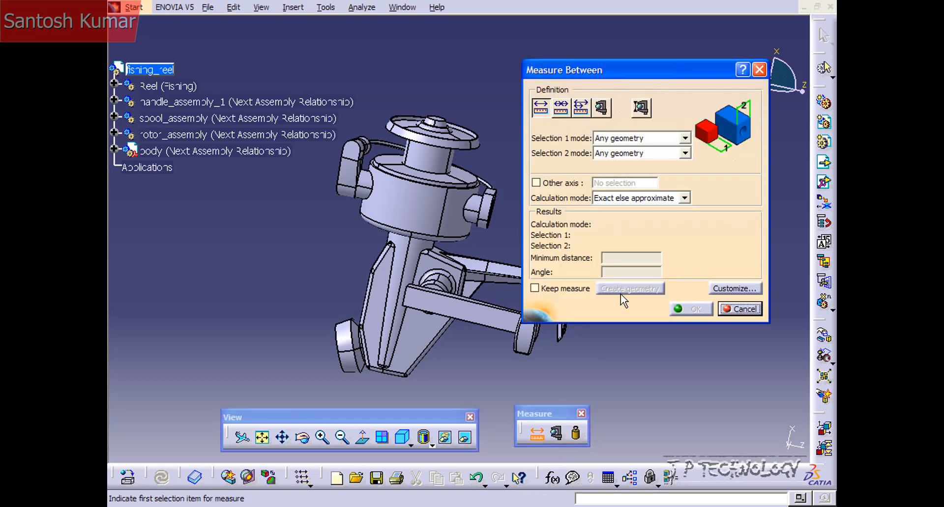
left_click_drag(634, 74, 662, 93)
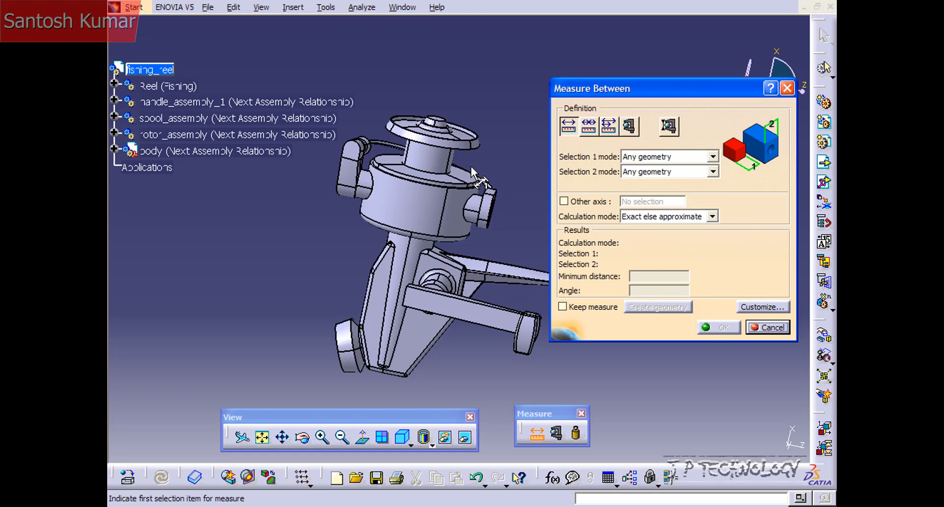
left_click(631, 159)
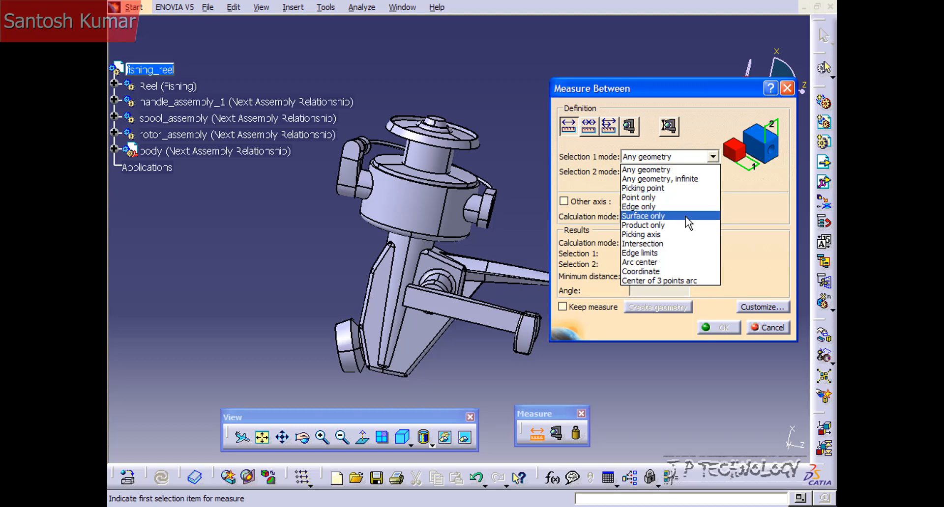
left_click(742, 185)
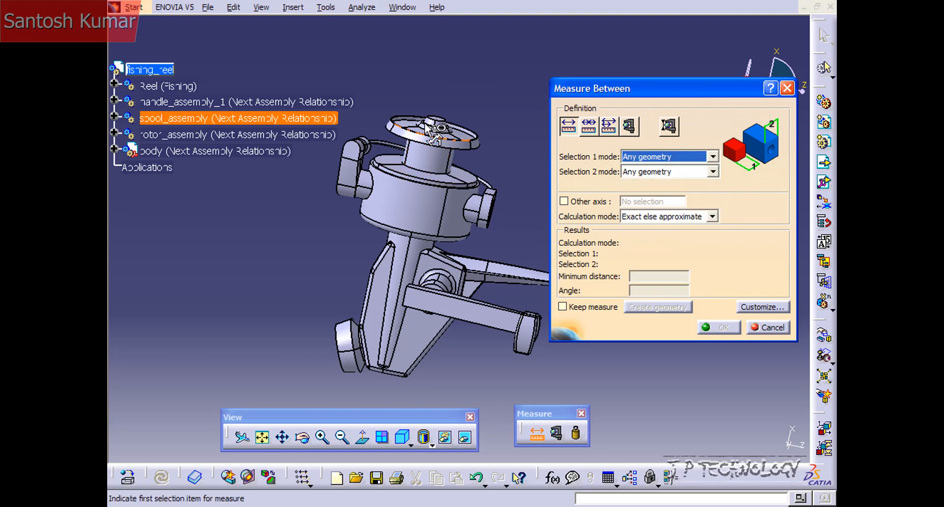
middle_click_drag(419, 144, 403, 125)
left_click(405, 127)
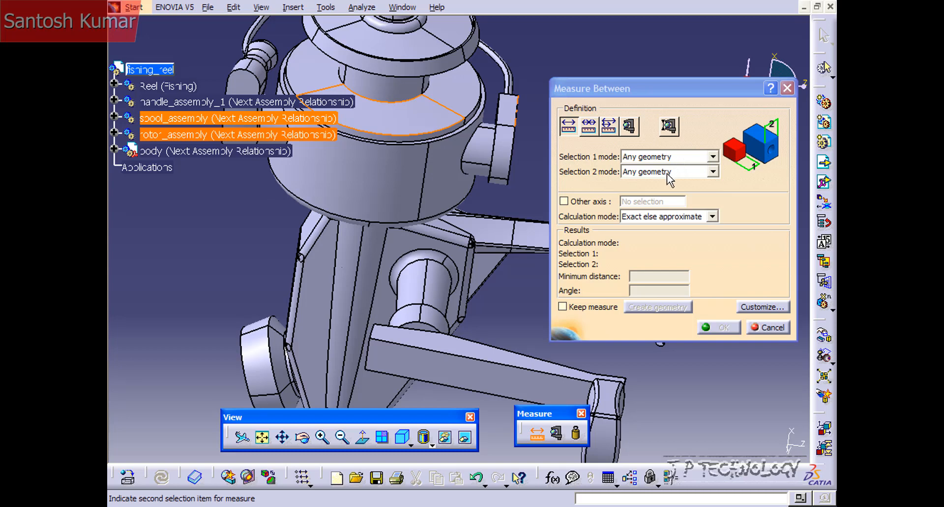
middle_click_drag(457, 138, 425, 231, "ctrl")
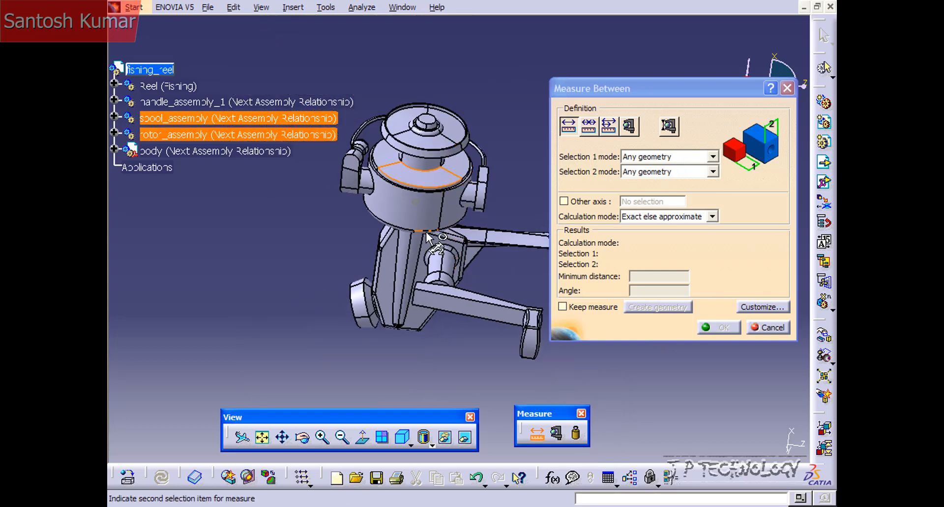
middle_click_drag(359, 237, 457, 185)
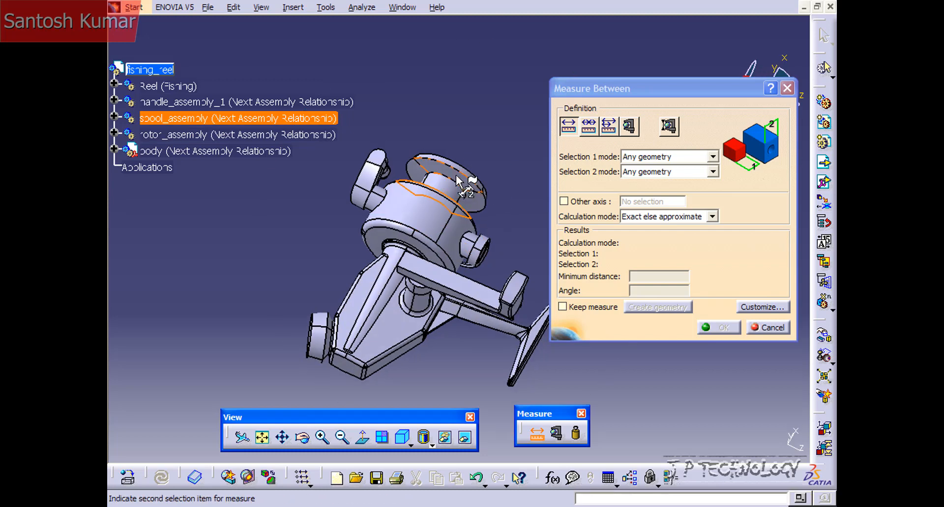
left_click(457, 181)
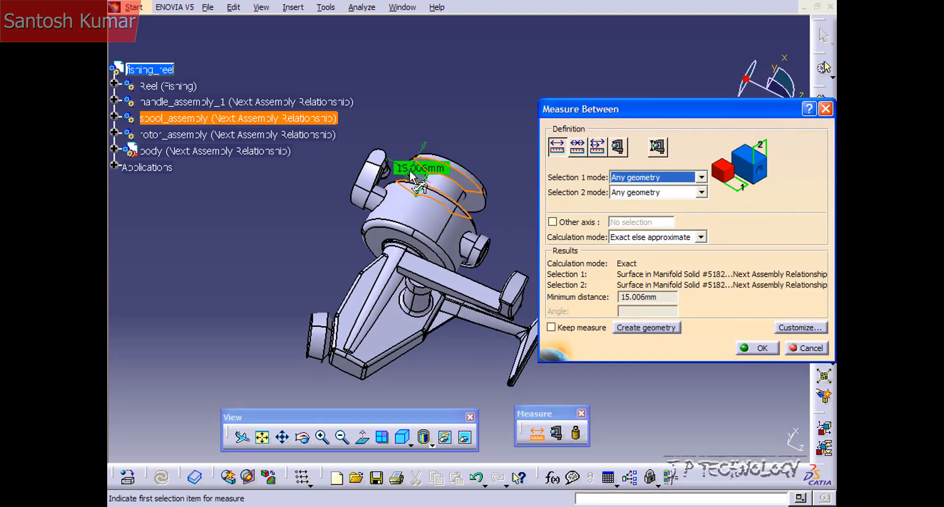
left_click_drag(412, 177, 299, 228)
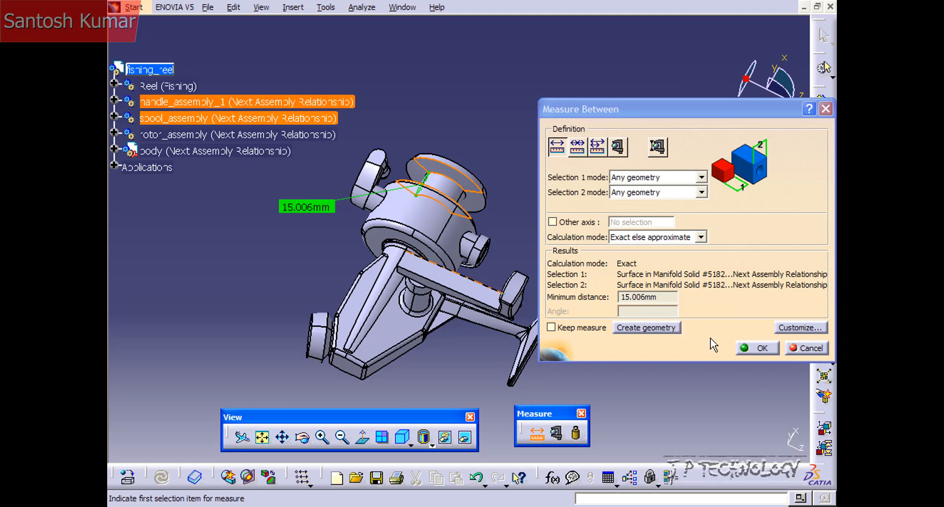
left_click(763, 349)
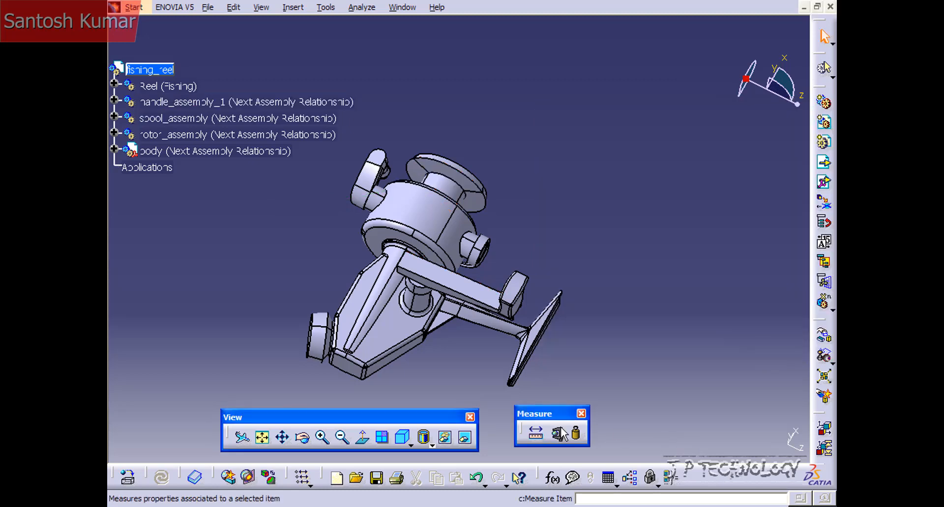
Start another Measure Between and customize its results to report only the maximum distance
left_click(535, 434)
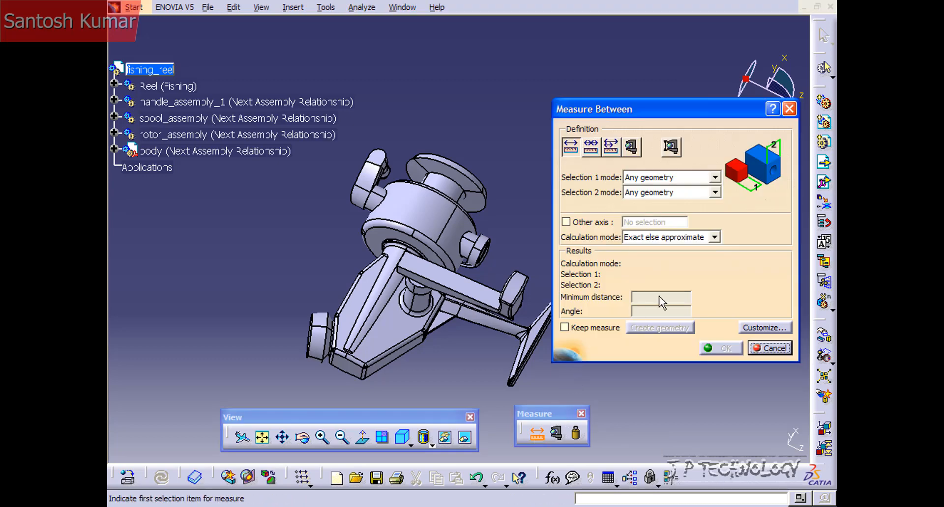
left_click(761, 329)
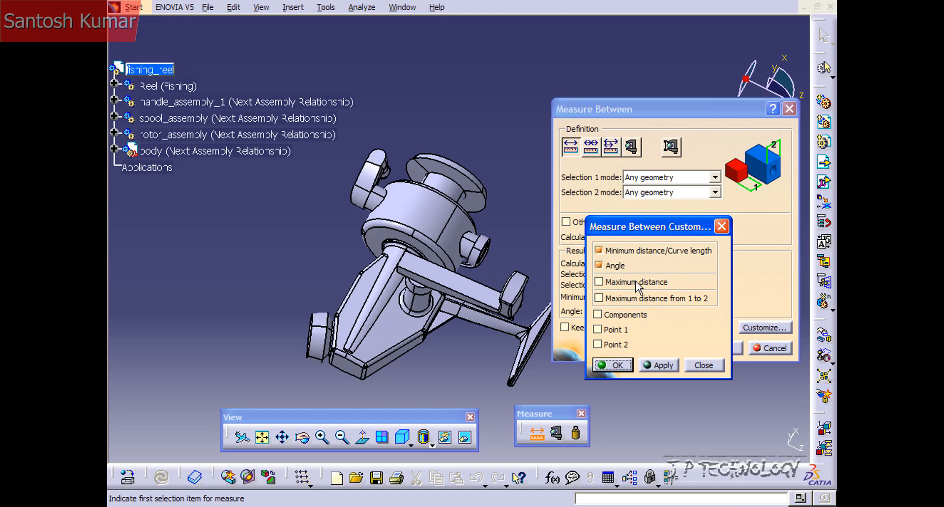
left_click(607, 282)
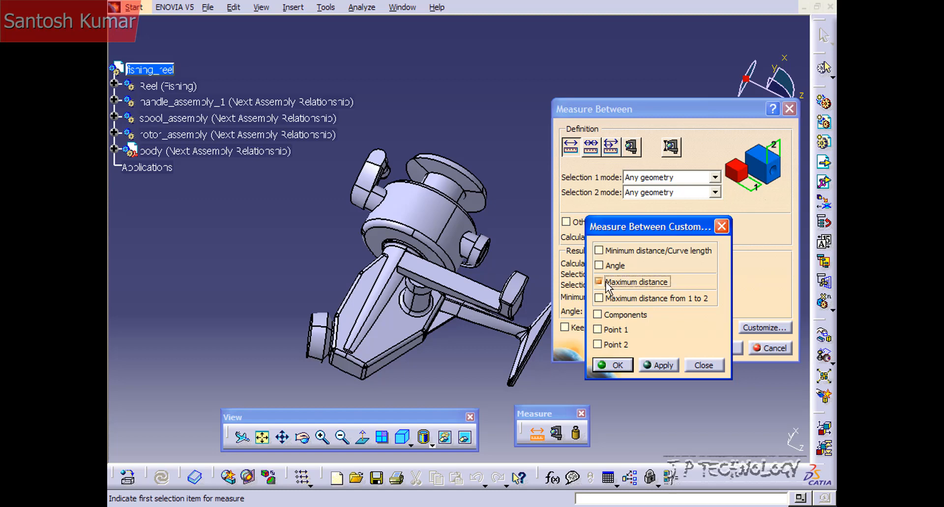
left_click(621, 365)
Measure the maximum distance between the spool's lower flange face and the underside of its upper flange
middle_click_drag(447, 108, 424, 141)
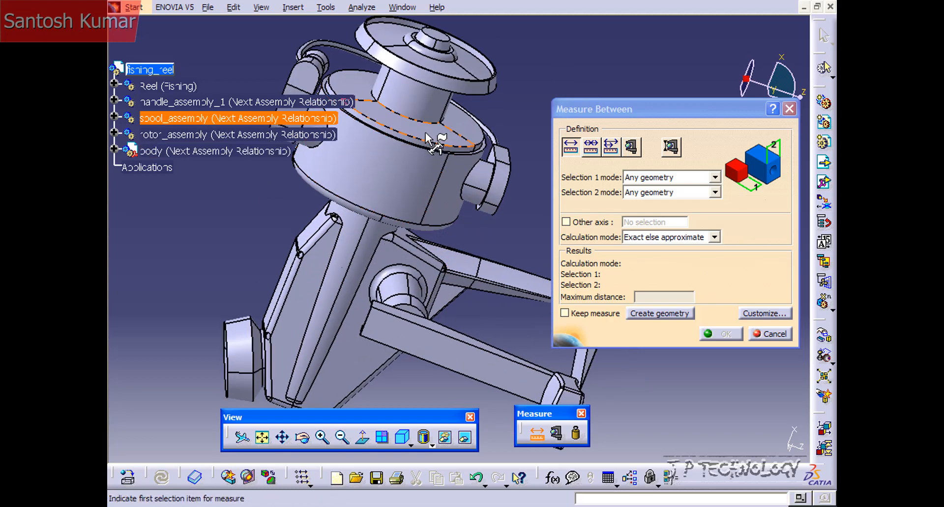
left_click(426, 132)
middle_click_drag(405, 177, 446, 73)
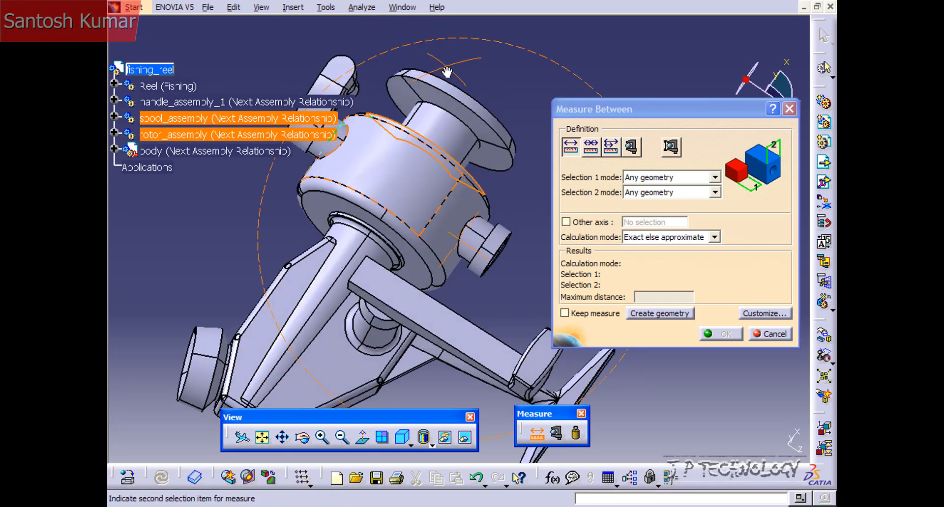
left_click(455, 106)
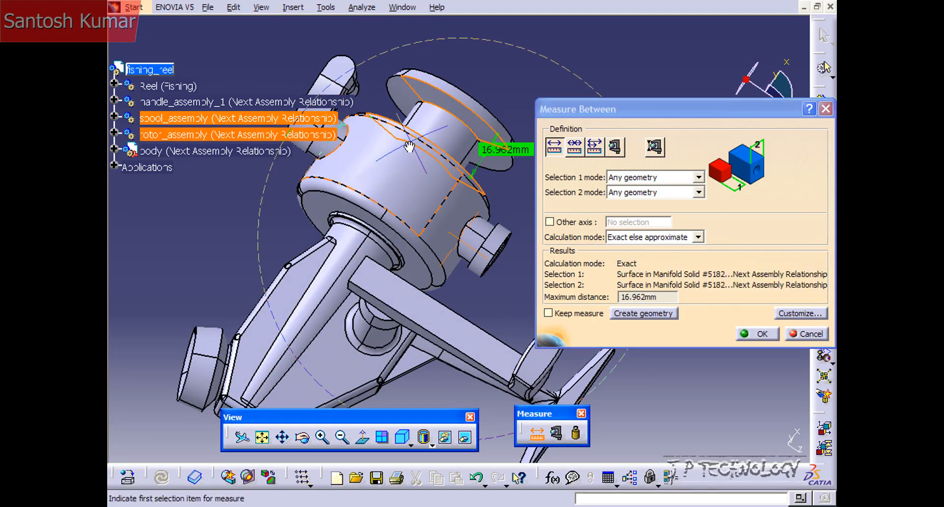
middle_click_drag(411, 142, 505, 153)
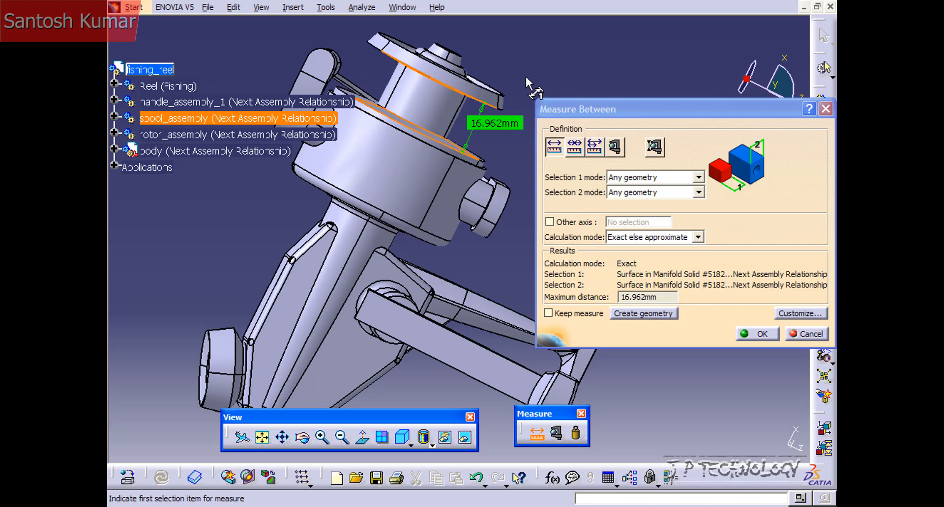
Customize the measurement to report Minimum distance/Curve length and set both selection modes to Point only
left_click(785, 313)
left_click(608, 252)
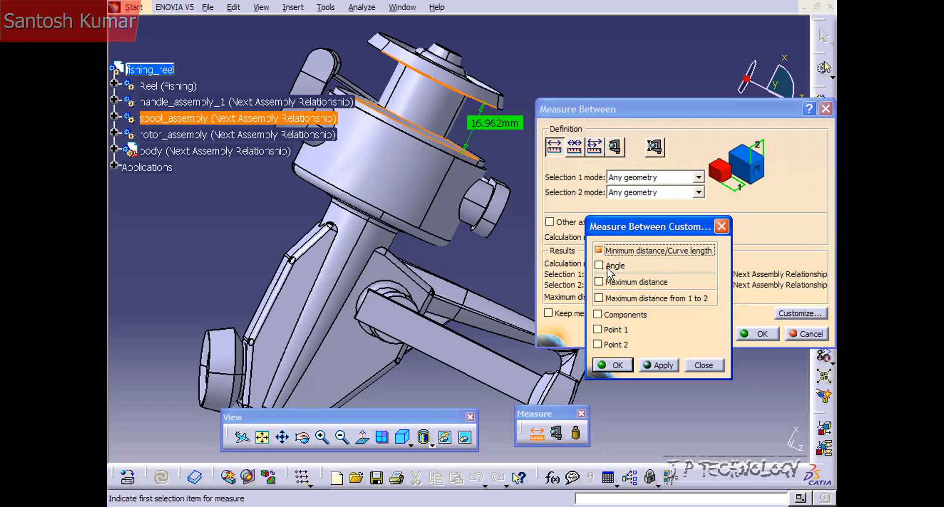
left_click(622, 365)
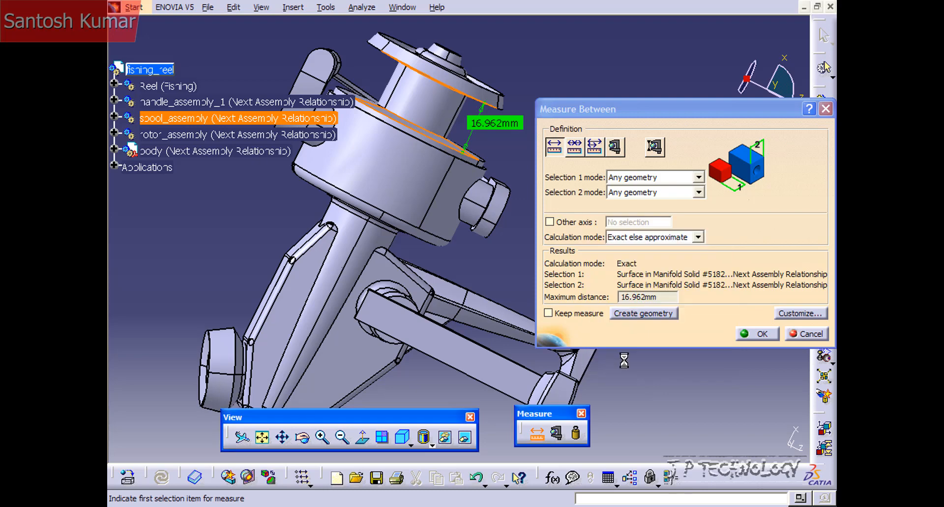
left_click(629, 178)
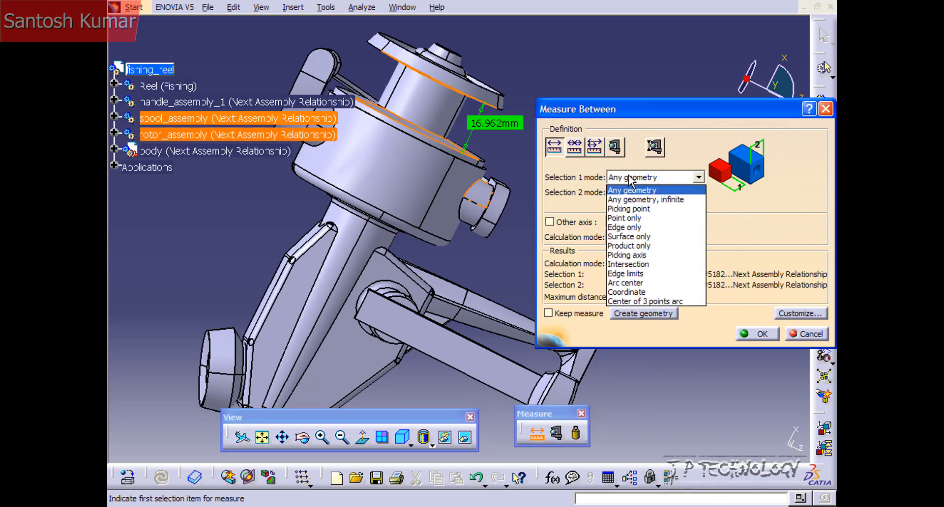
left_click(639, 218)
left_click(653, 193)
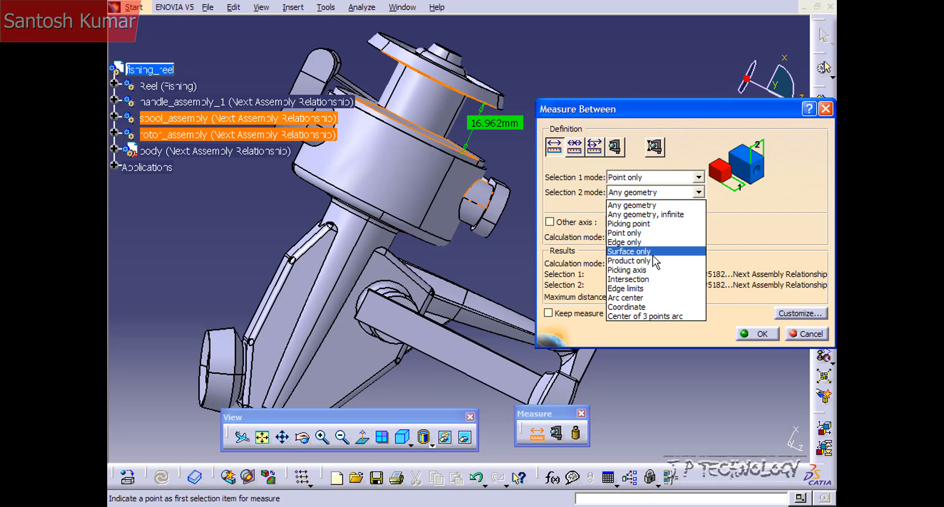
left_click(644, 234)
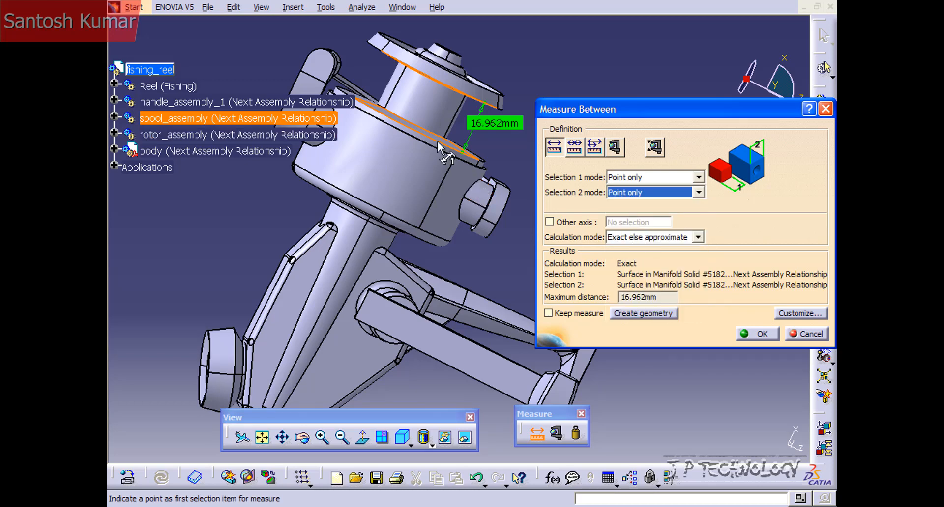
Measure the distance between a point on the spool's upper flange rim and one on its lower flange edge, placing the label beside the reel
middle_click_drag(429, 148, 460, 284, "ctrl")
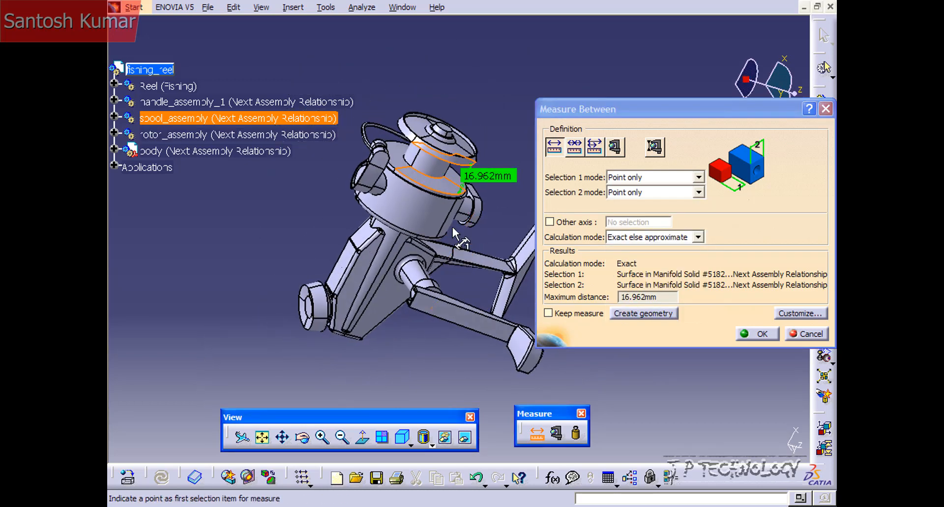
middle_click_drag(422, 180, 369, 158)
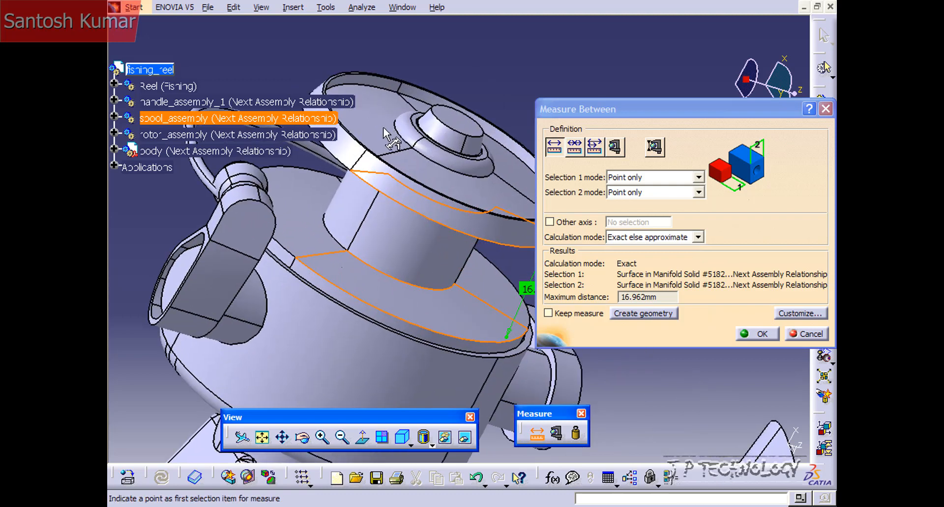
left_click(366, 150)
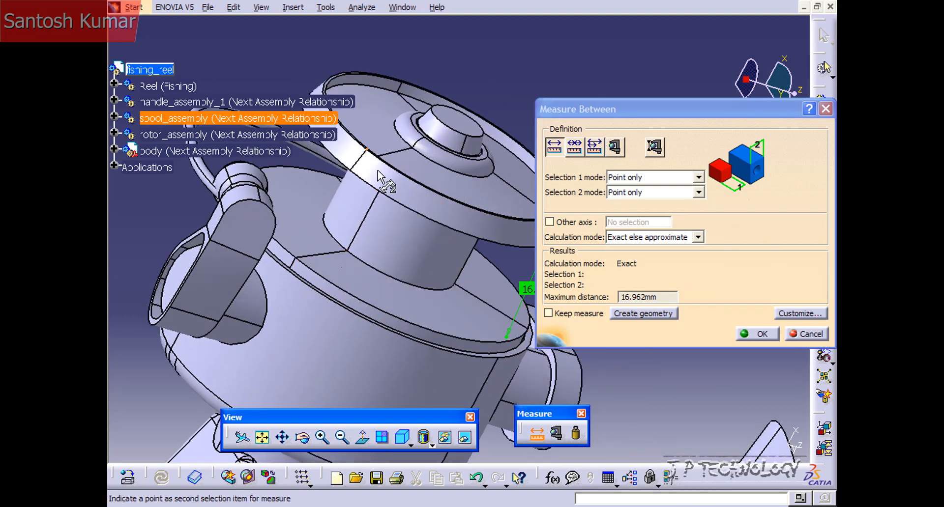
left_click(295, 260)
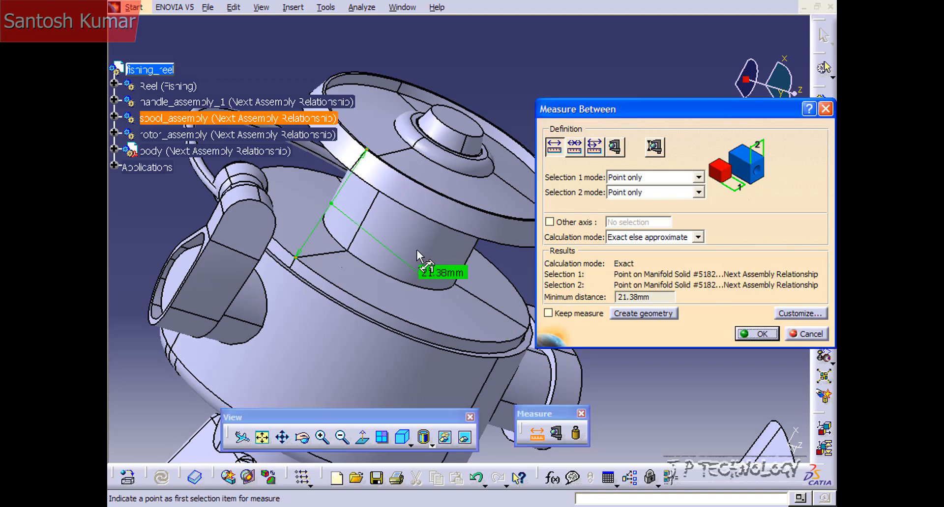
middle_click_drag(415, 257, 375, 248)
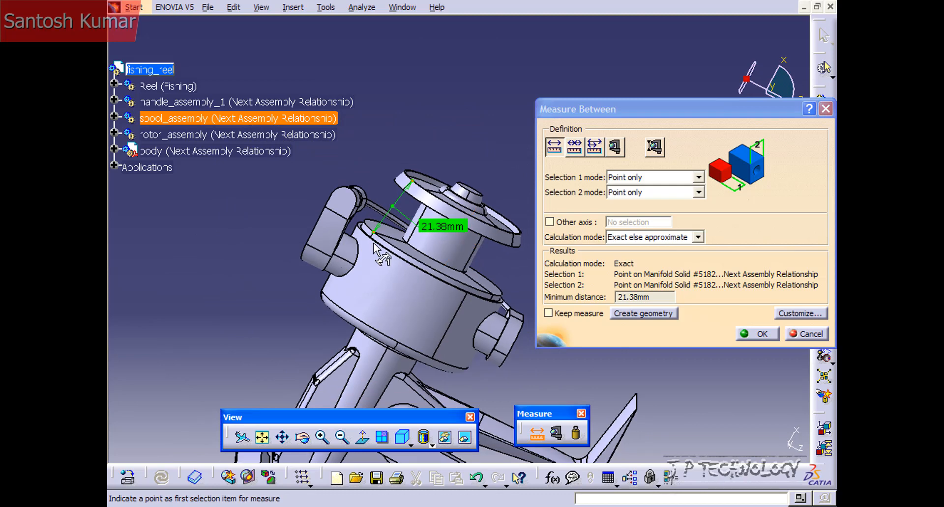
left_click_drag(431, 226, 250, 202)
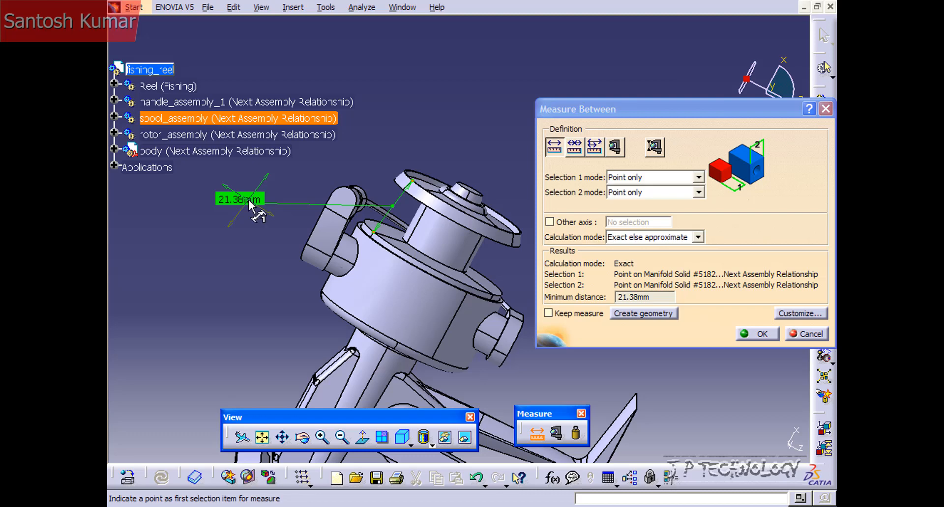
Keep the point-to-point measurement in the assembly and finish Measure Between
left_click(548, 313)
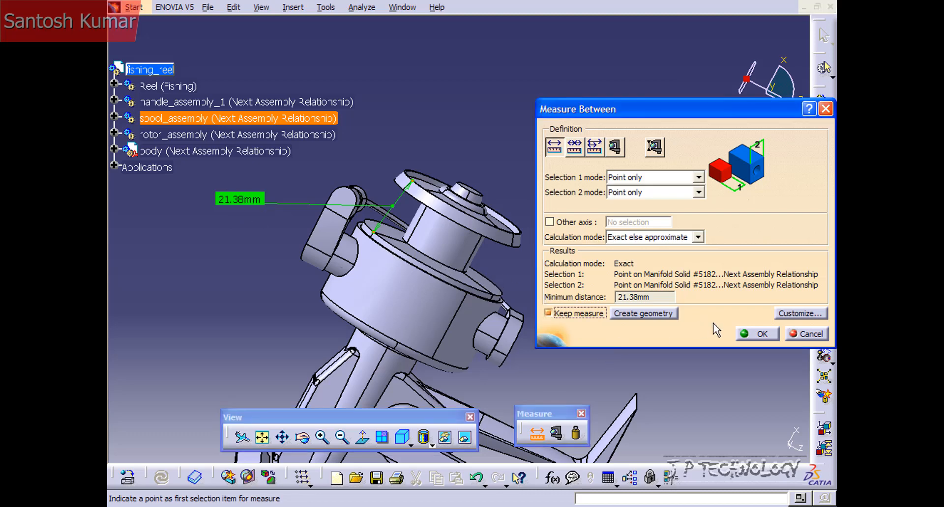
left_click(747, 334)
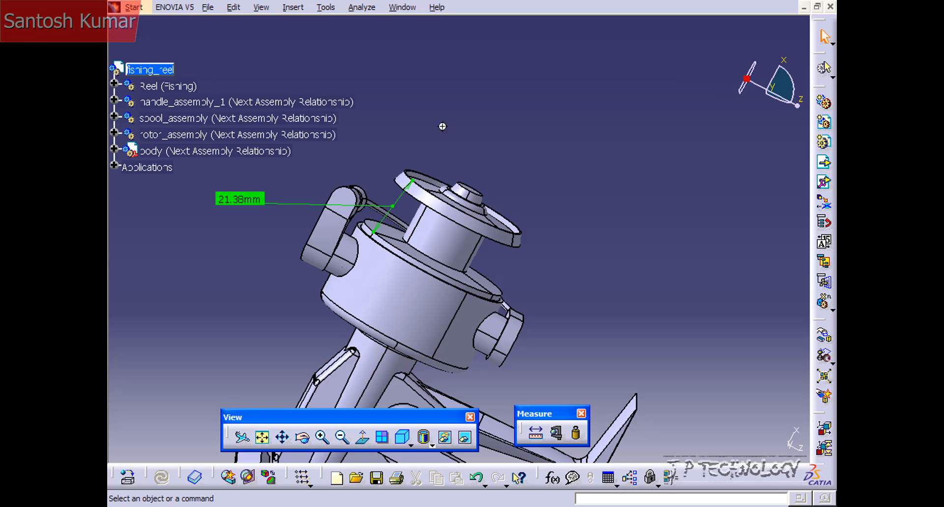
middle_click_drag(442, 126, 485, 154)
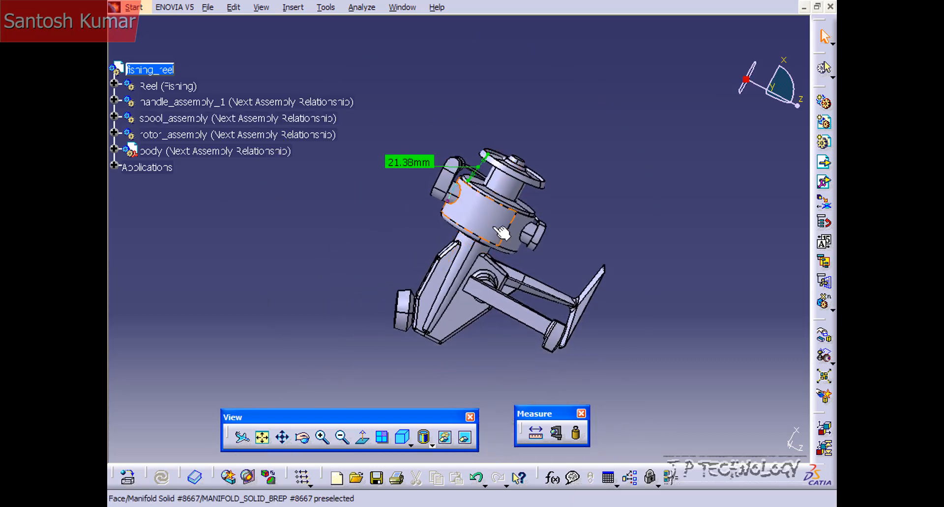
middle_click_drag(496, 229, 484, 244)
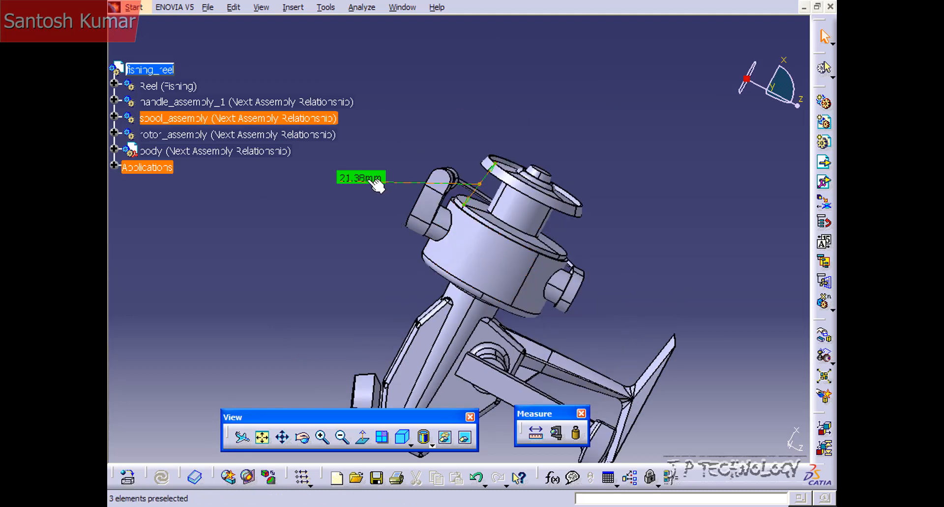